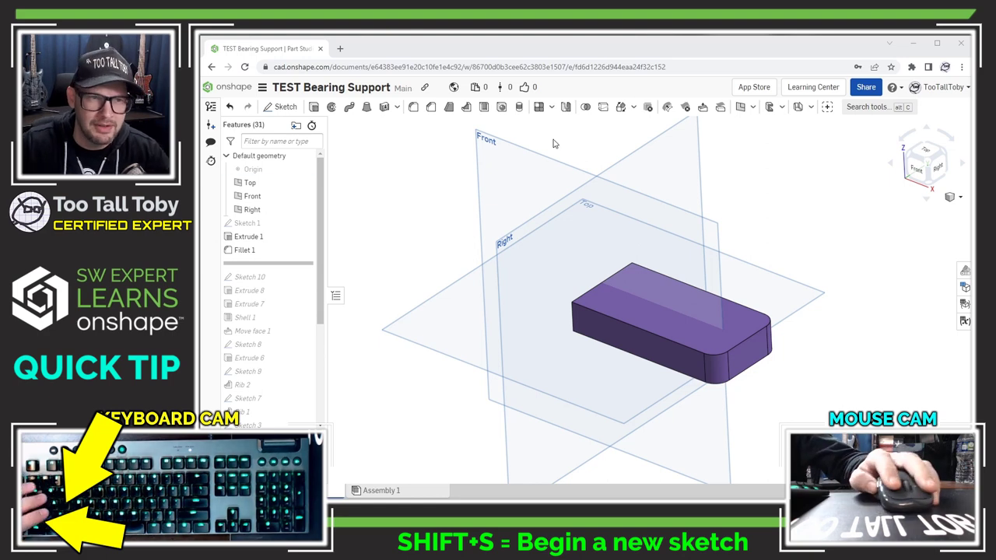
- Start Sketch 11 on the base block's front face and view it normal to the sketch
left_click(525, 155)
left_click(525, 155)
key("Escape")
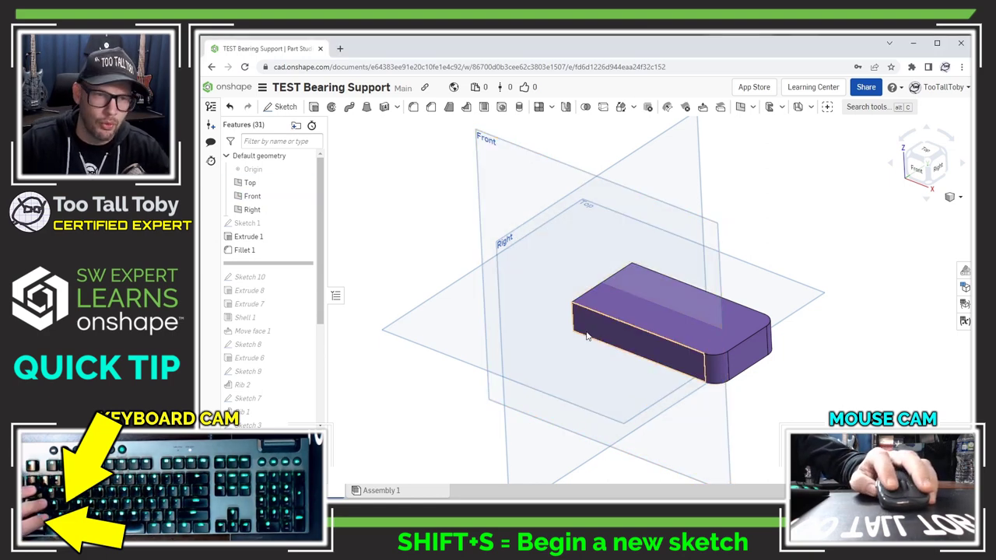
left_click(592, 333)
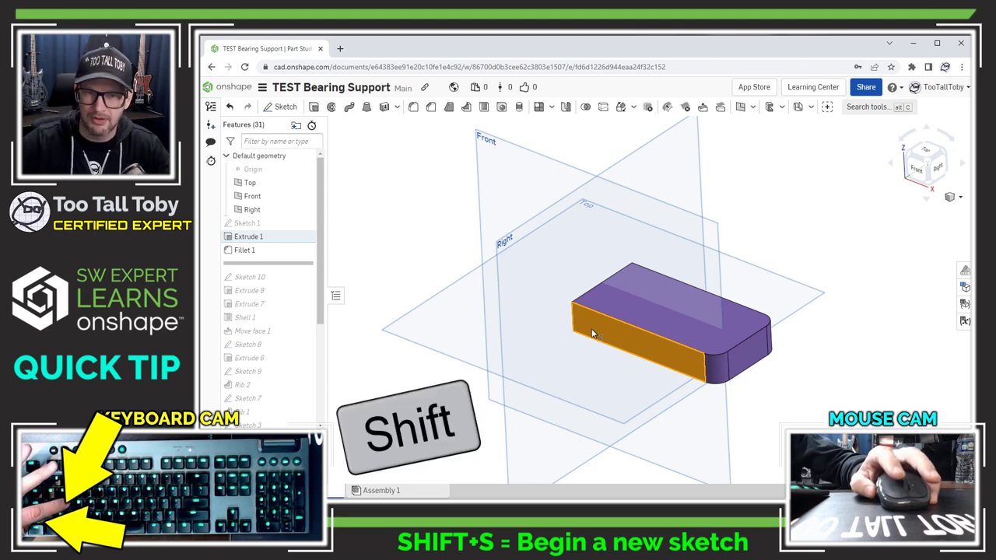
key("shift+s")
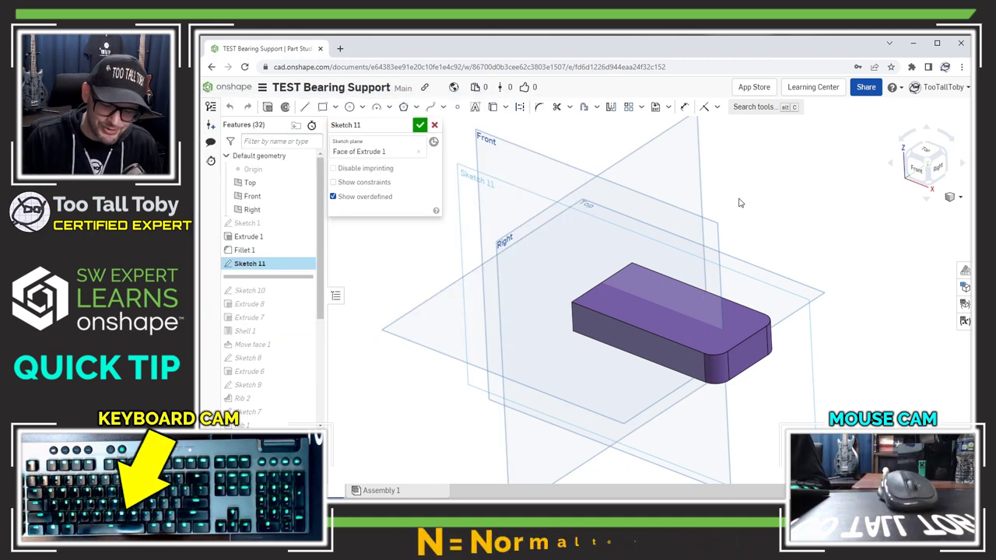
key("n")
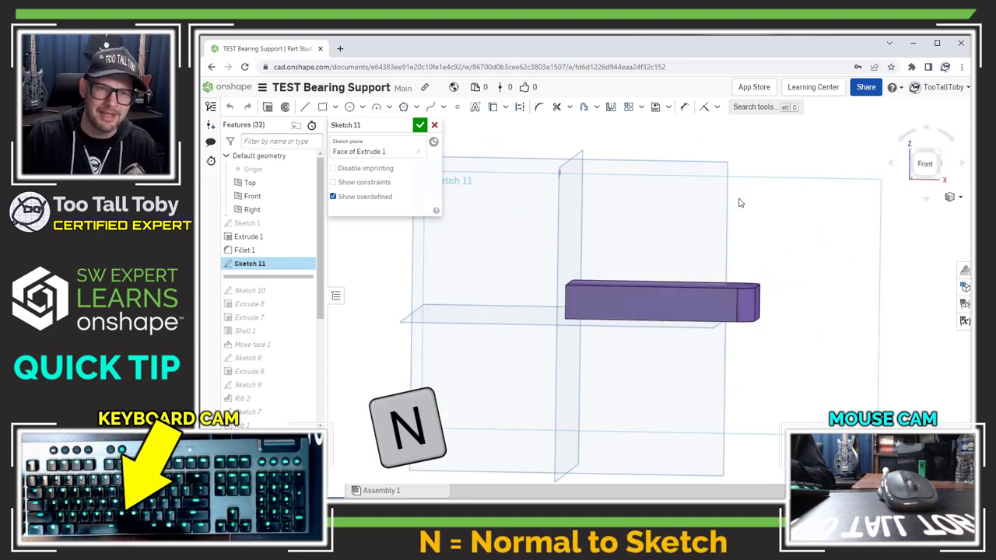
scroll(627, 214, "up", 3)
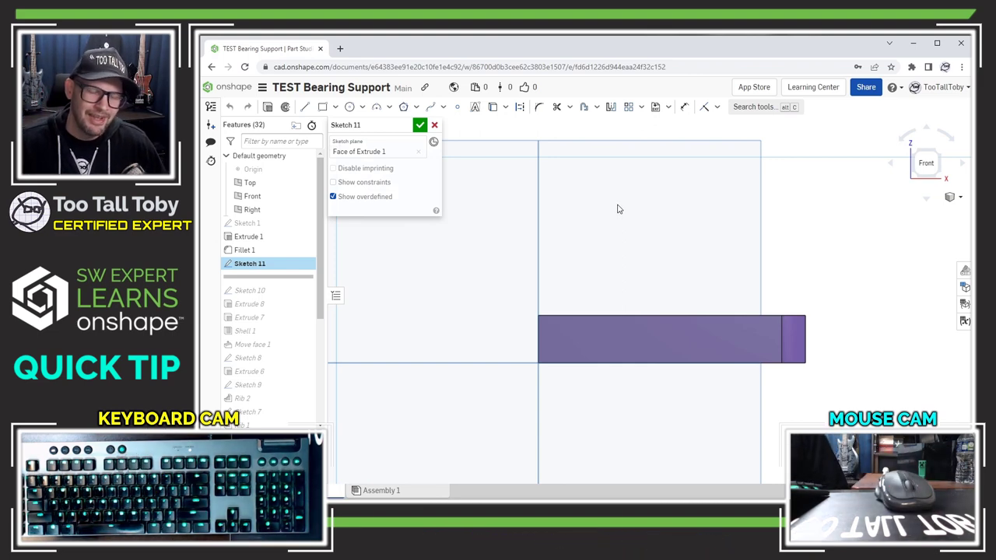
- Show the S-key sketch tool menu at several pointer positions over the empty Sketch 11
key("s")
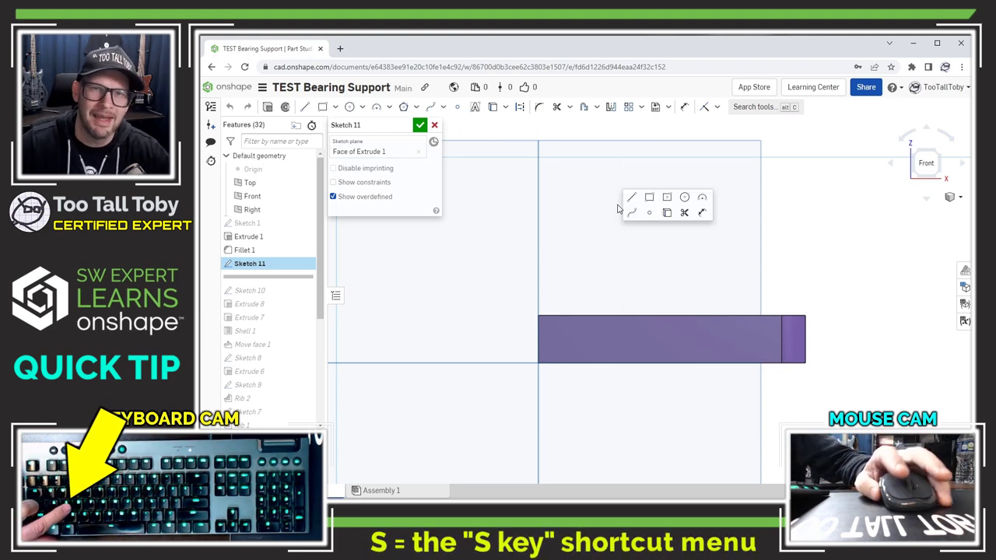
key("s")
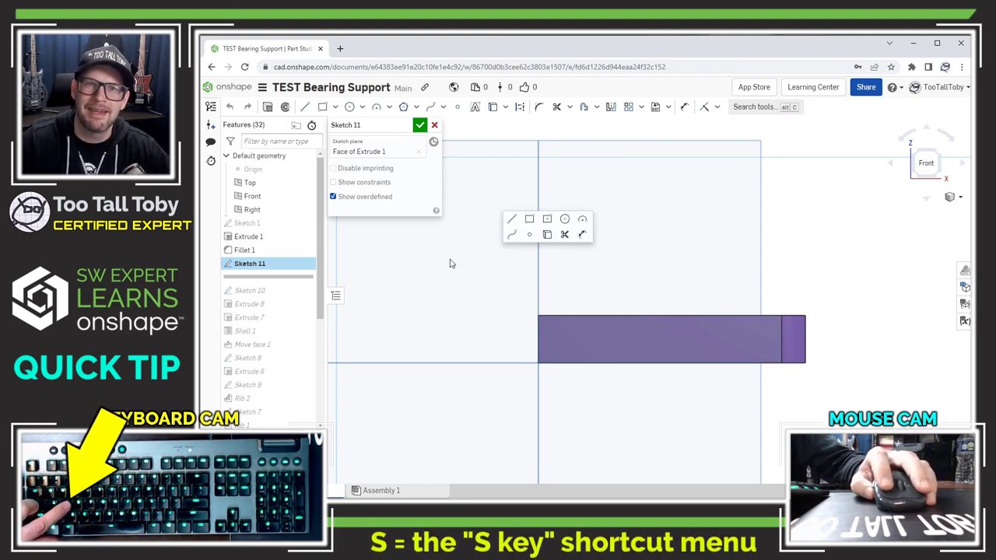
key("s")
key("s")
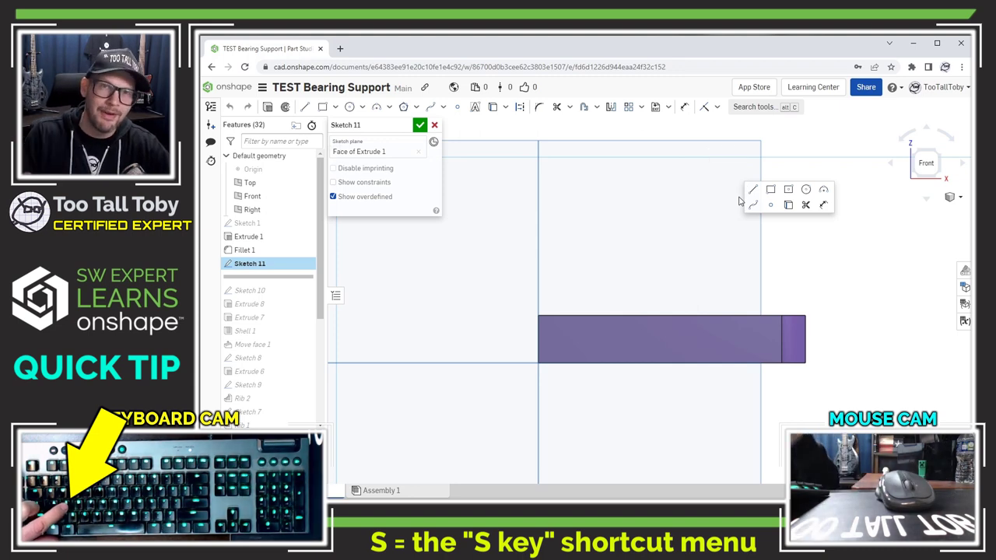
key("s")
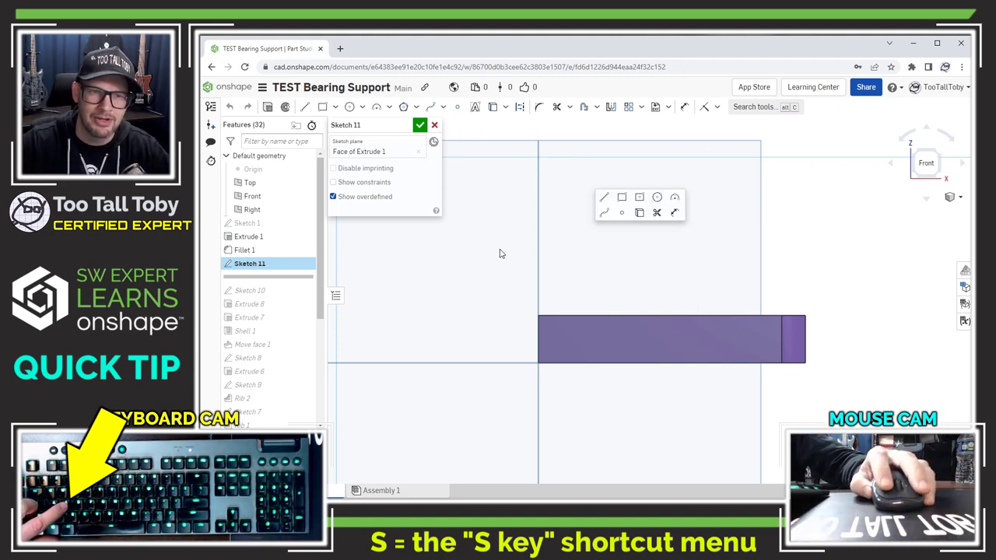
key("s")
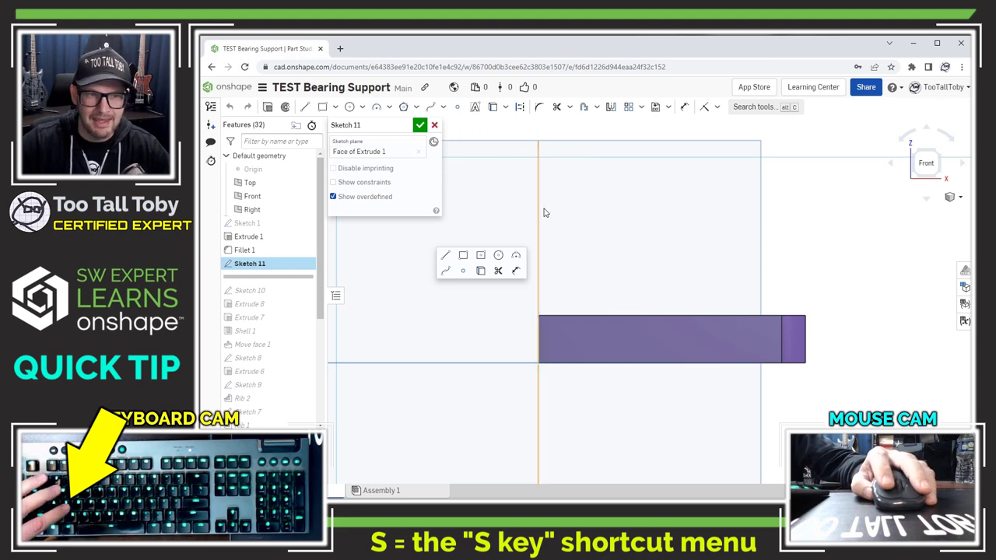
key("s")
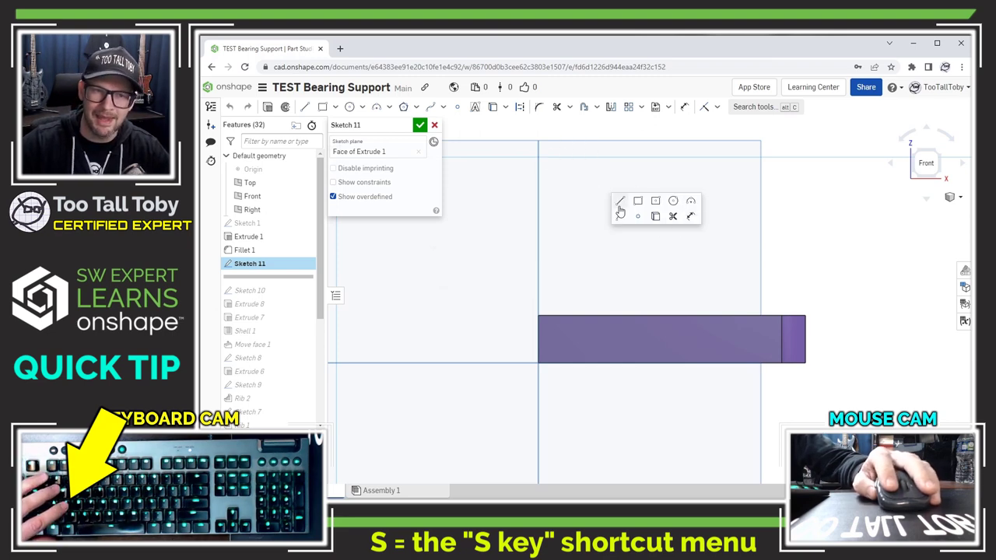
key("s")
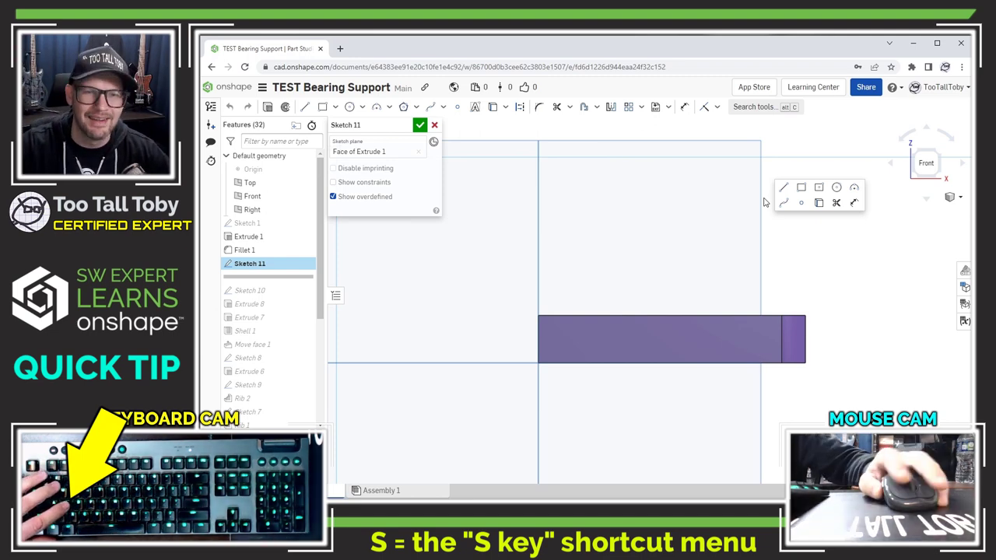
key("s")
key("s")
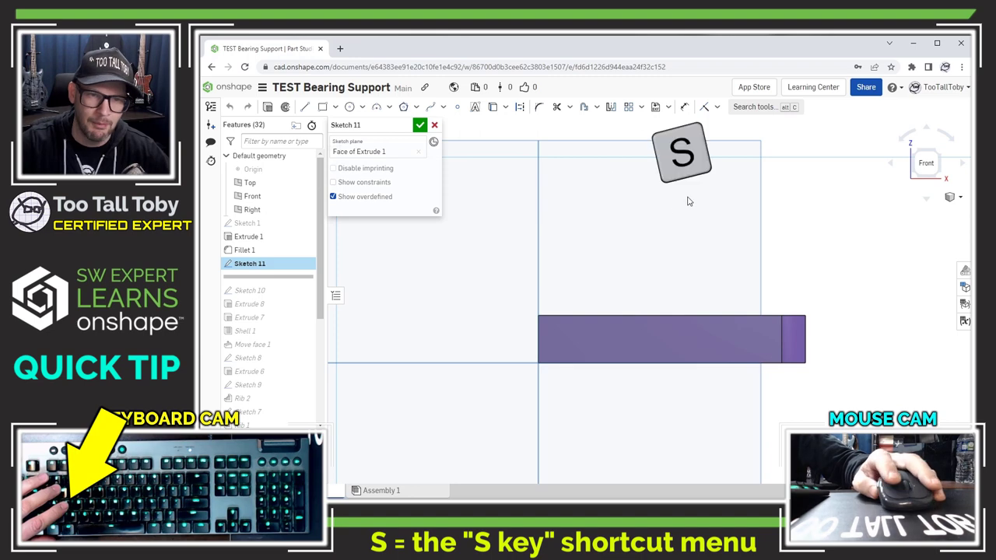
key("s")
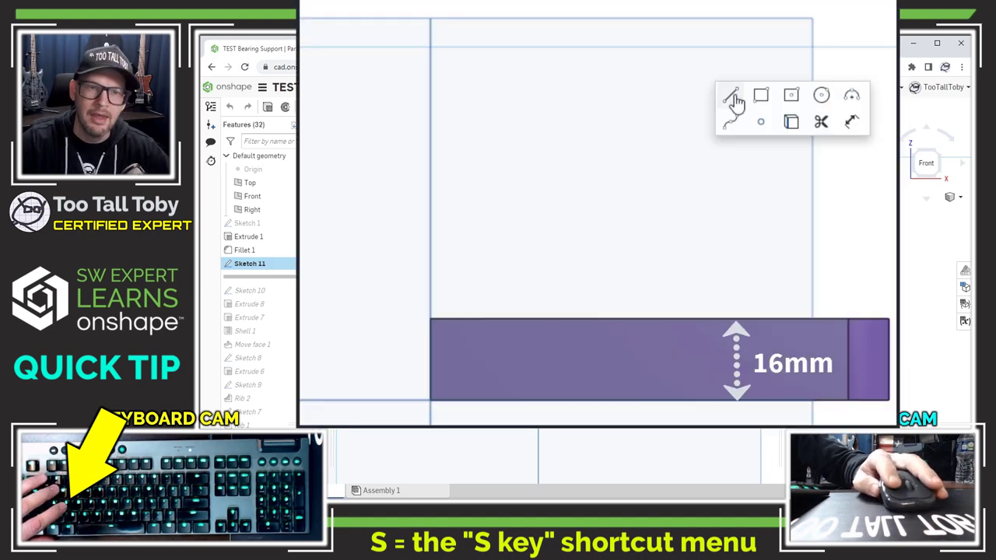
- Draw a corner rectangle from the block's top-left corner, 53 wide and 40-16 (24) tall
left_click(760, 95)
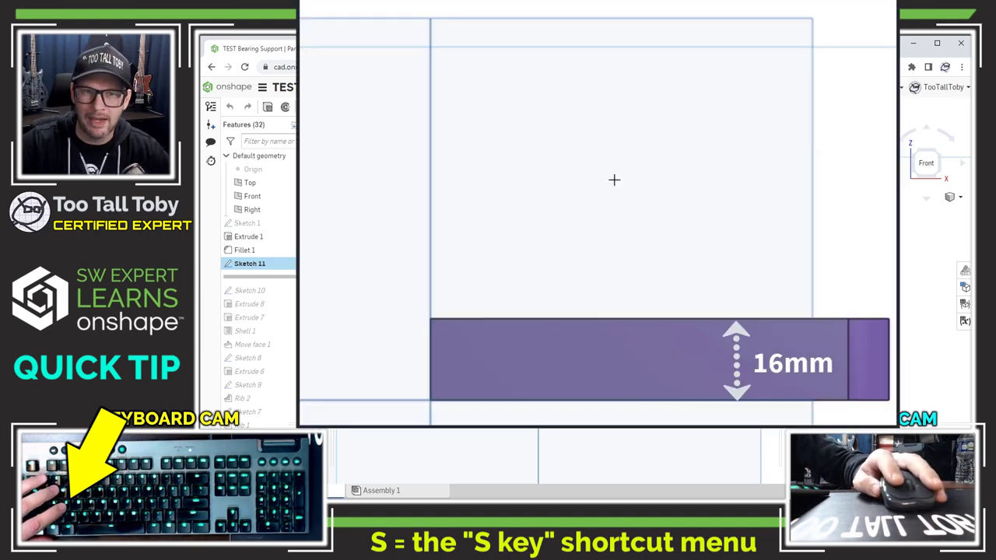
left_click(430, 318)
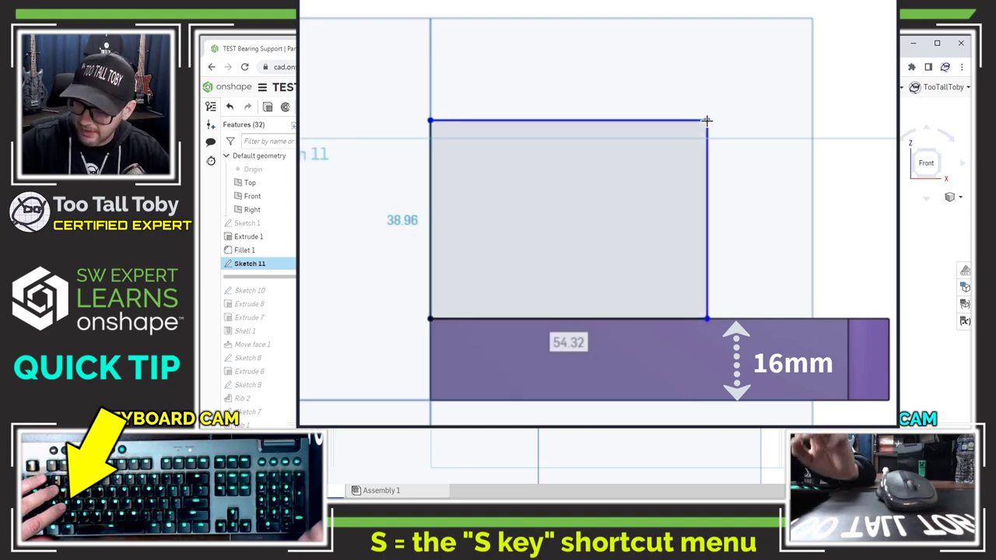
type("53")
key("Tab")
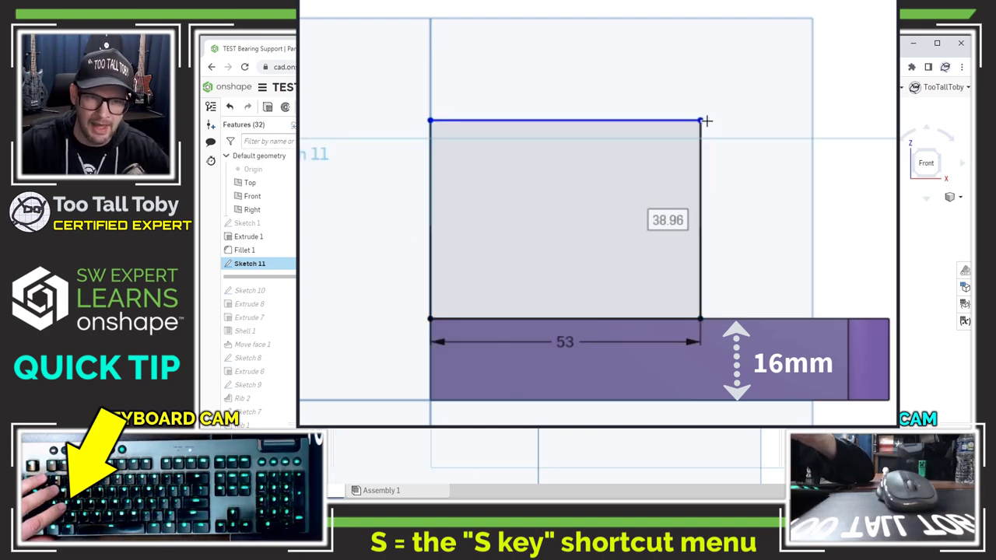
type("40")
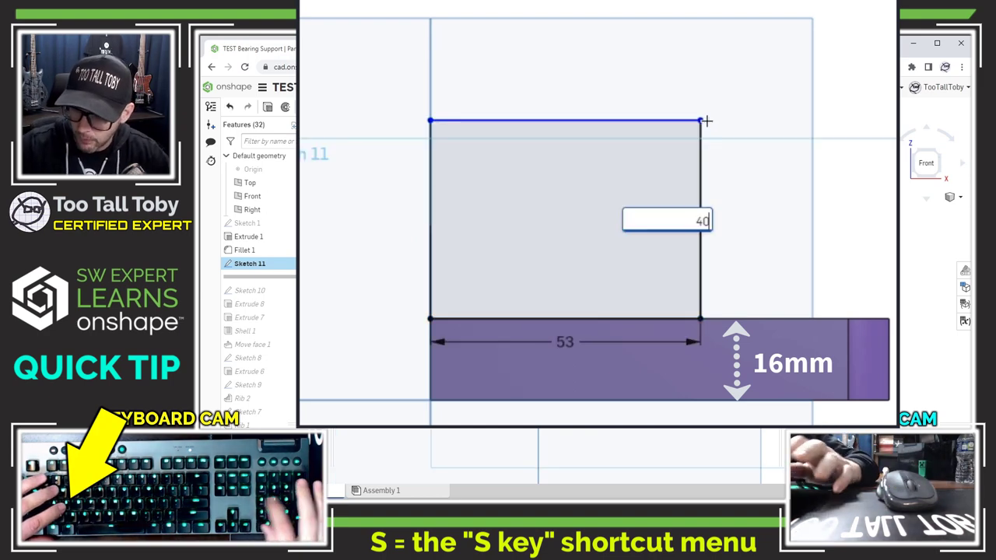
type("-16")
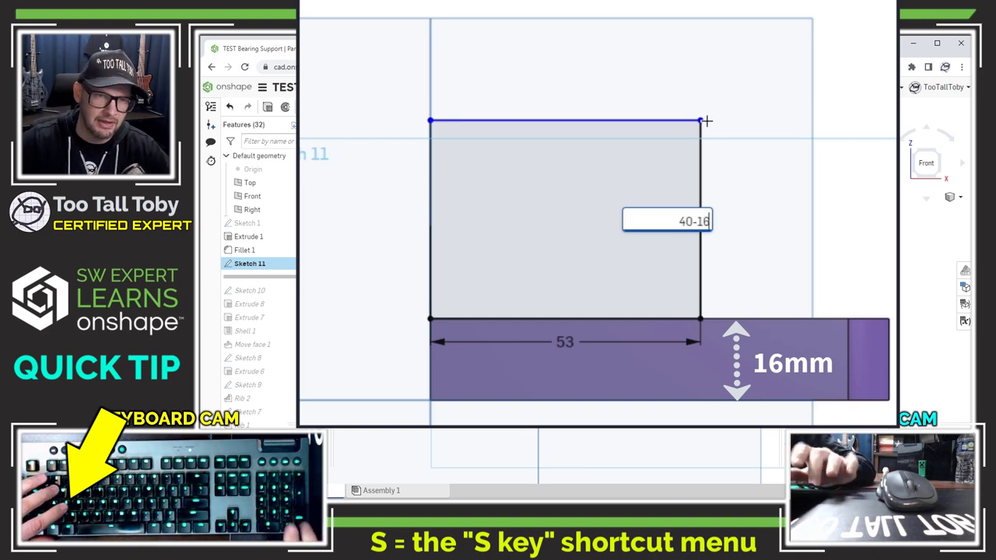
key("Return")
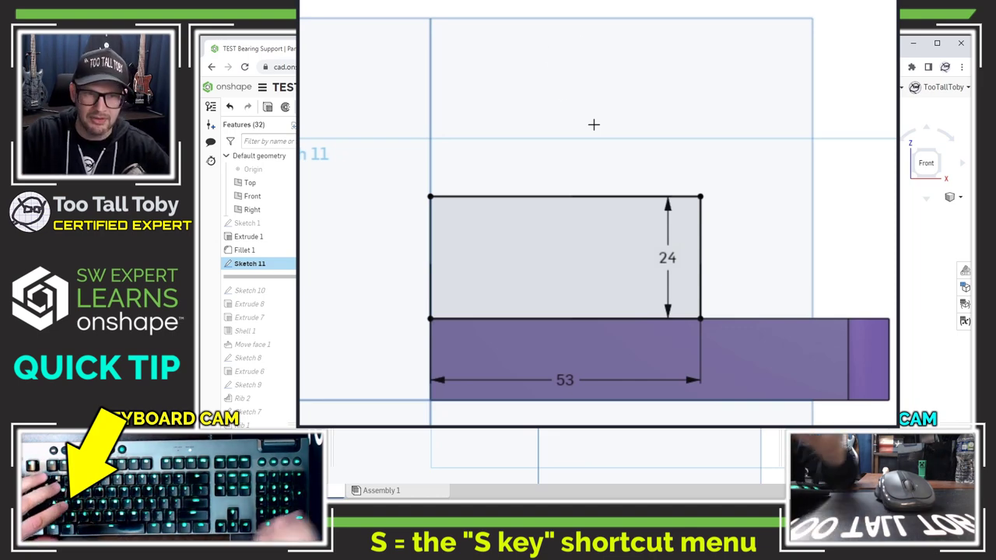
- Draw a Ø35 circle centred on the rectangle's top edge midpoint
key("s")
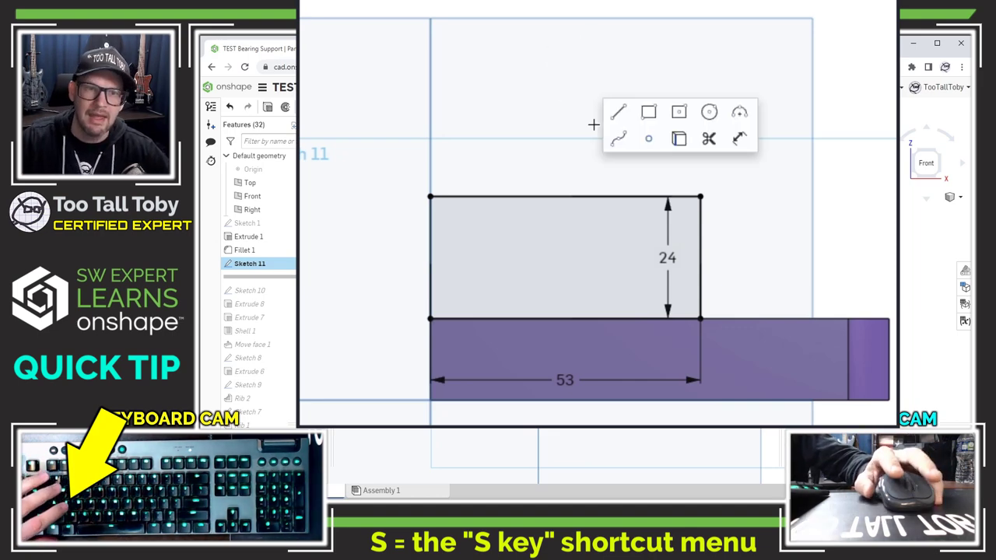
left_click(709, 113)
left_click(590, 197)
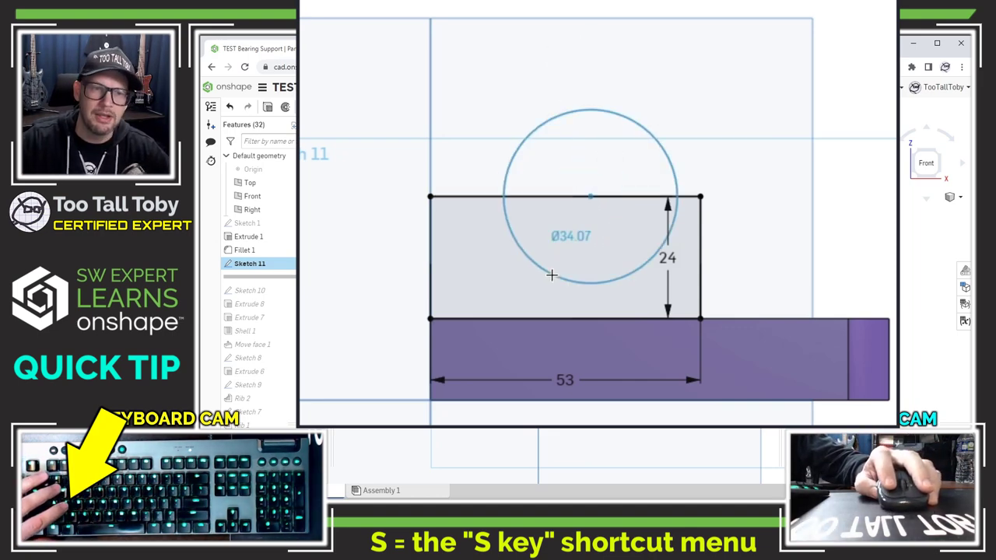
left_click(551, 275)
type("35")
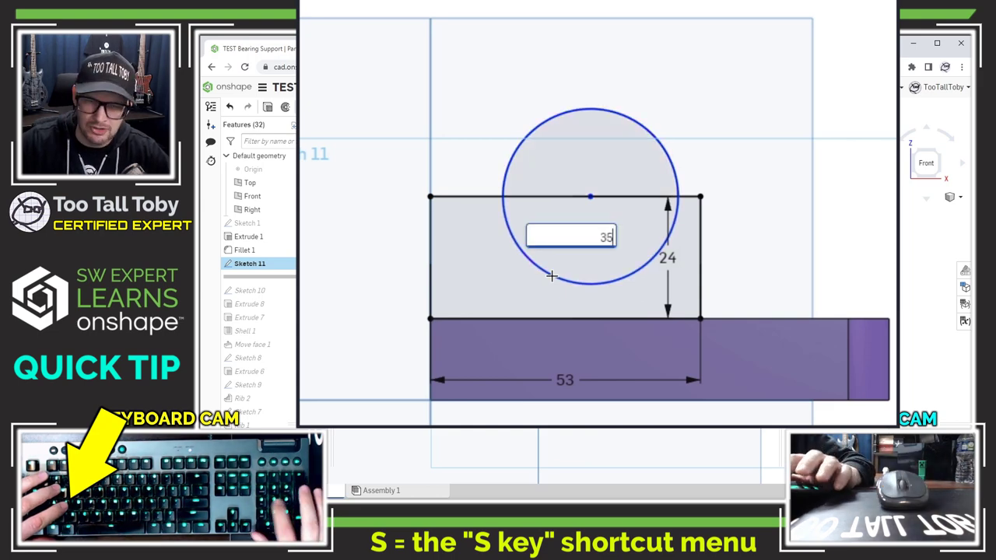
key("Return")
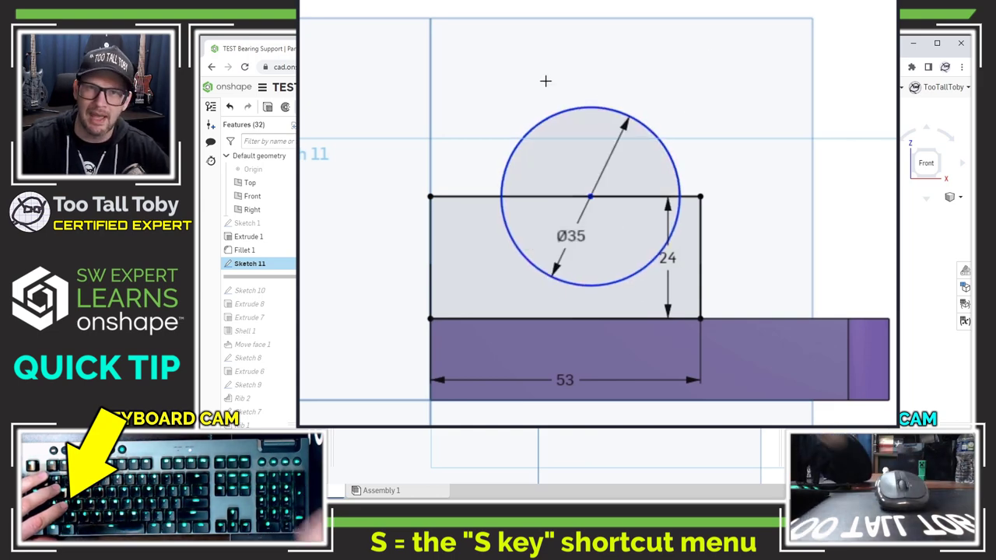
- Dimension the circle centre 28 mm from the sketch's left edge
key("s")
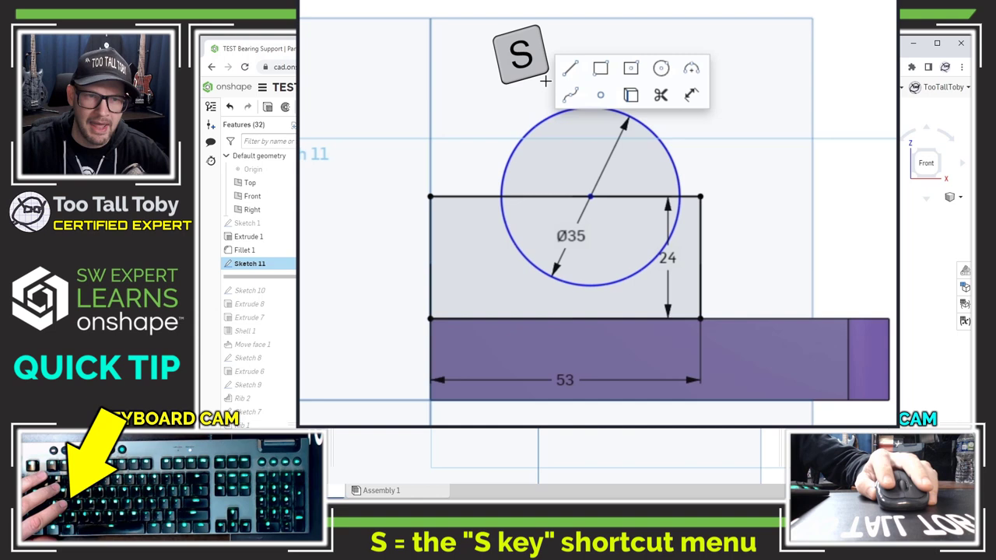
left_click(692, 97)
left_click(431, 265)
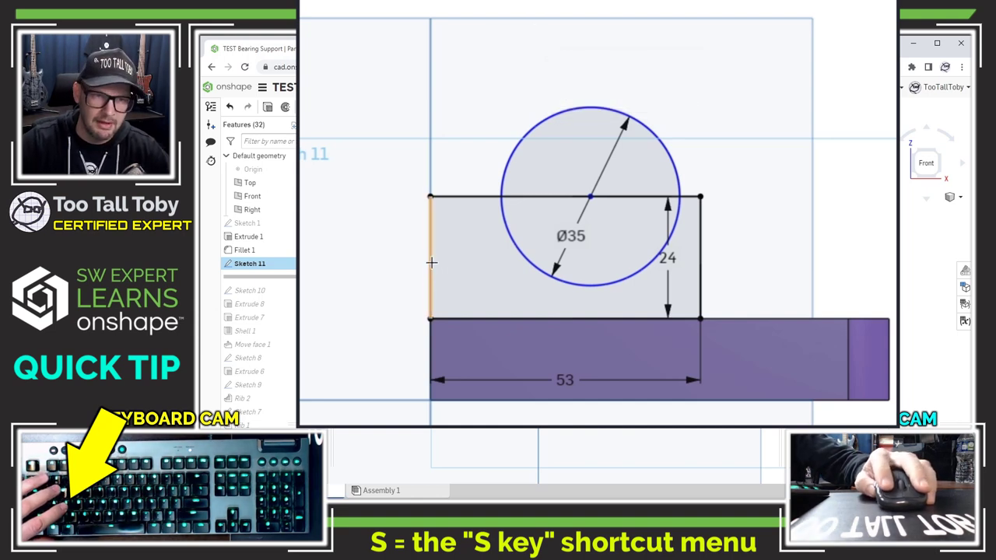
left_click(590, 197)
left_click(514, 60)
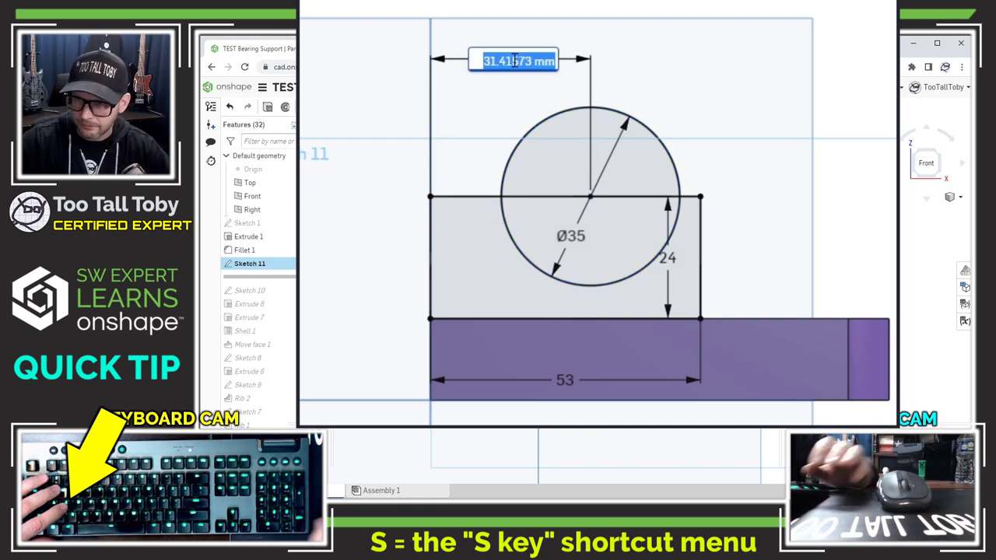
type("28")
key("Return")
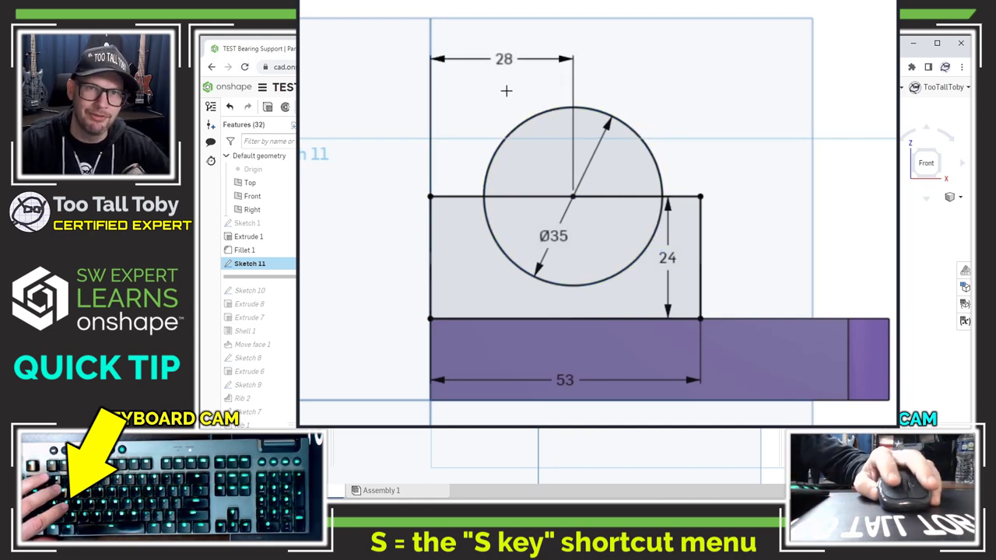
- Trim away the circle's upper half to leave the semicircular notch
key("s")
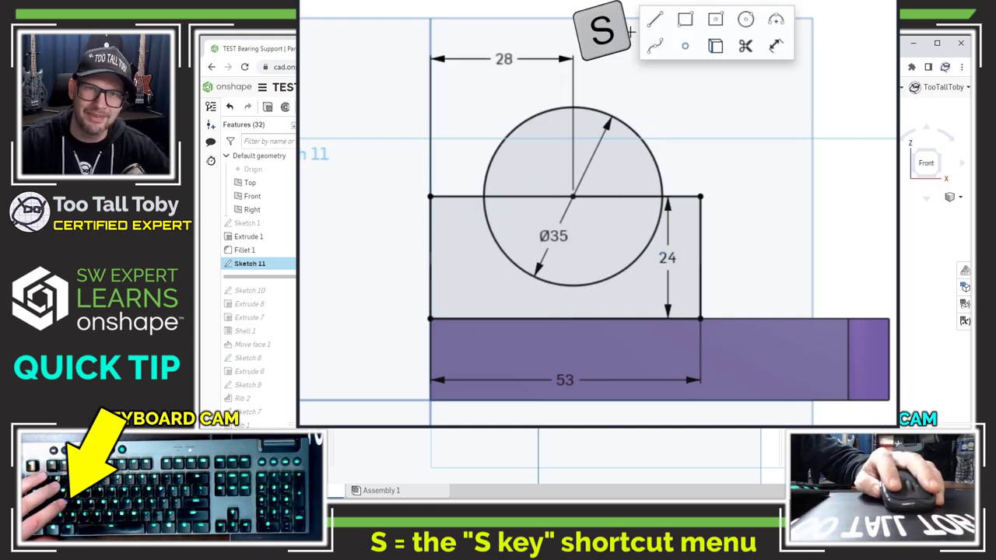
left_click(747, 47)
mouse_move(625, 167)
left_mouse_down()
mouse_move(597, 218)
mouse_move(537, 187)
left_mouse_up()
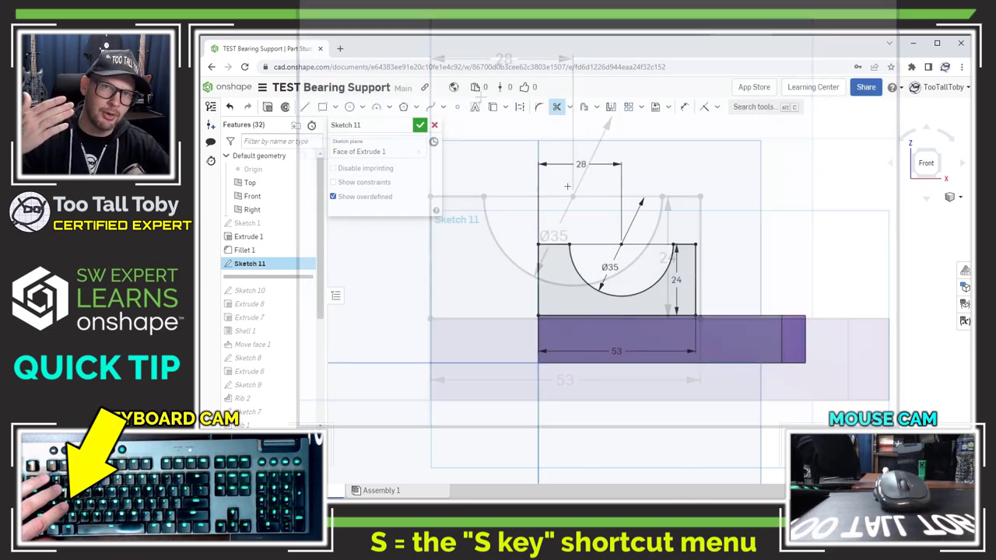
mouse_move(567, 187)
right_mouse_down()
mouse_move(721, 249)
mouse_move(693, 230)
right_mouse_up()
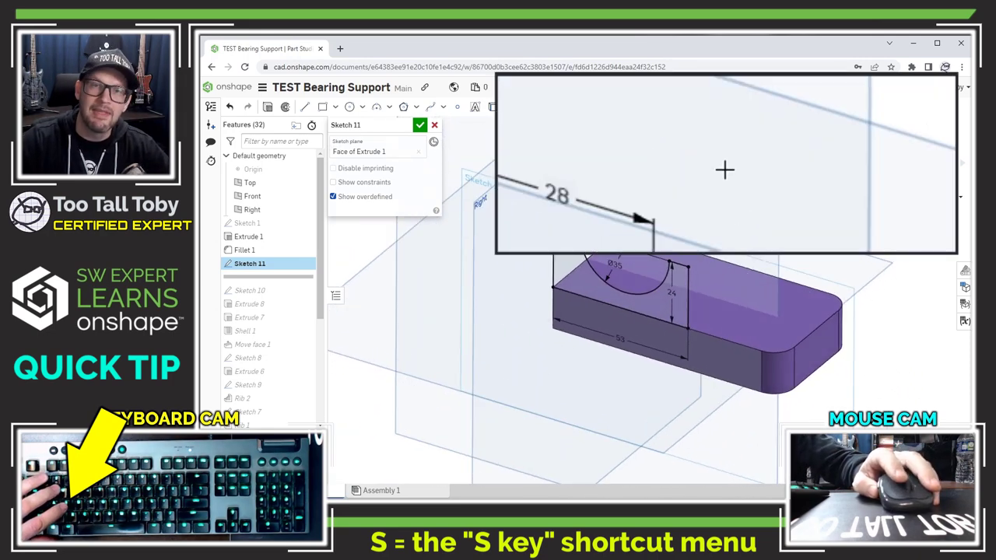
- Add Extrude to the sketch shortcut toolbar, then refresh it in the TEST Bearing Support part studio
key("s")
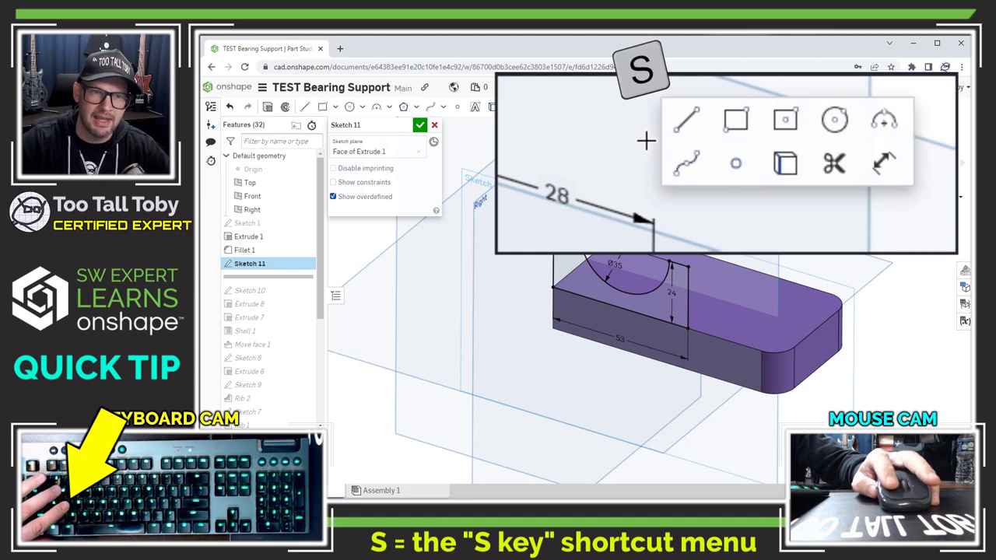
right_click(749, 146)
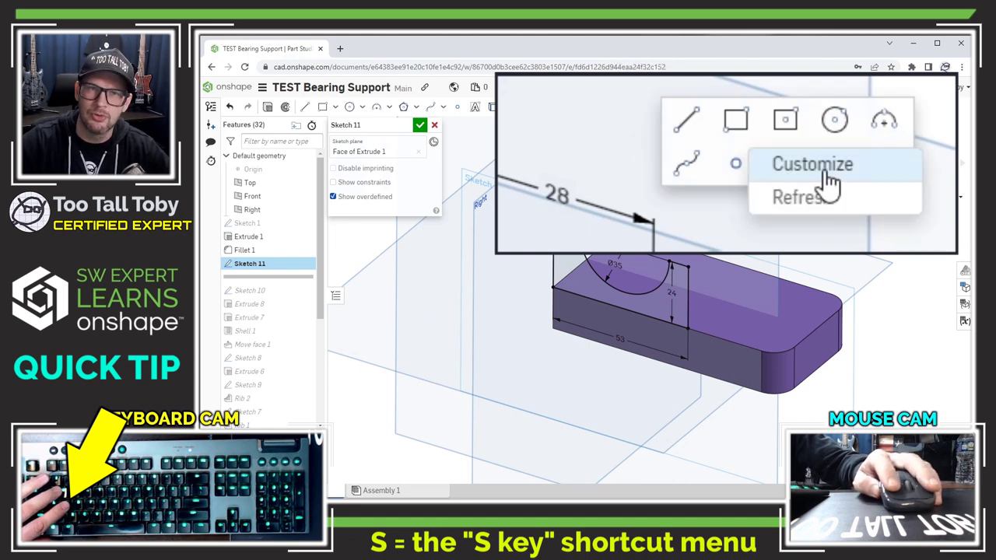
left_click(683, 158)
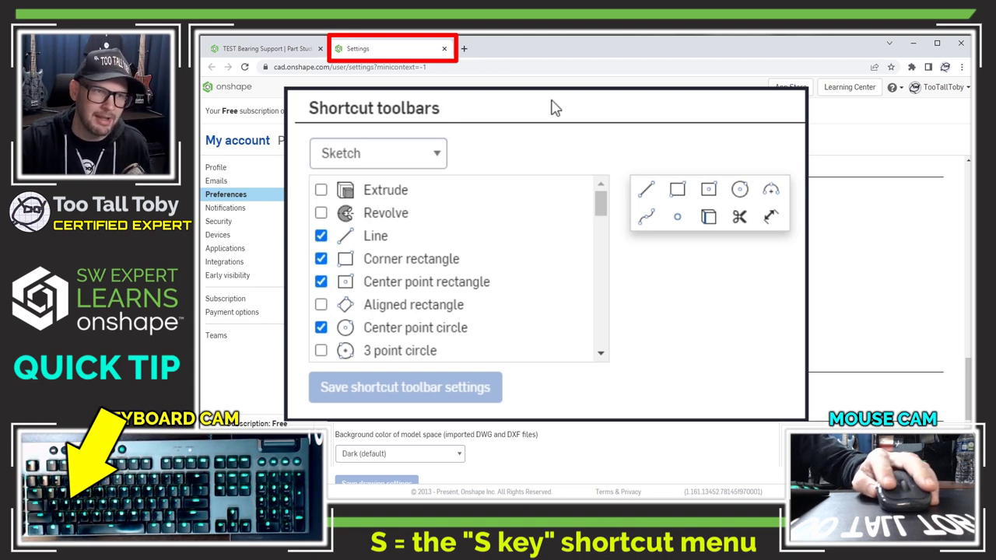
left_click(321, 193)
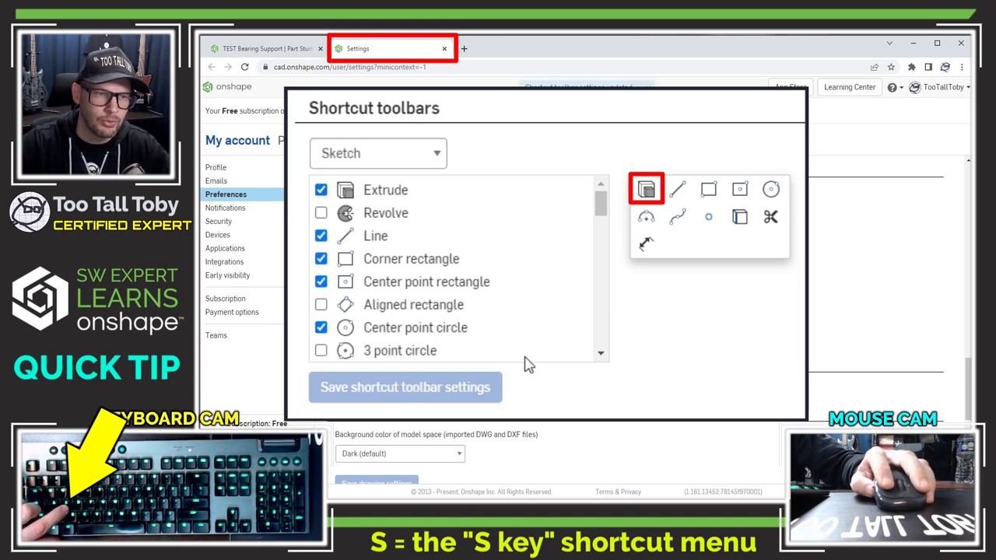
left_click(267, 48)
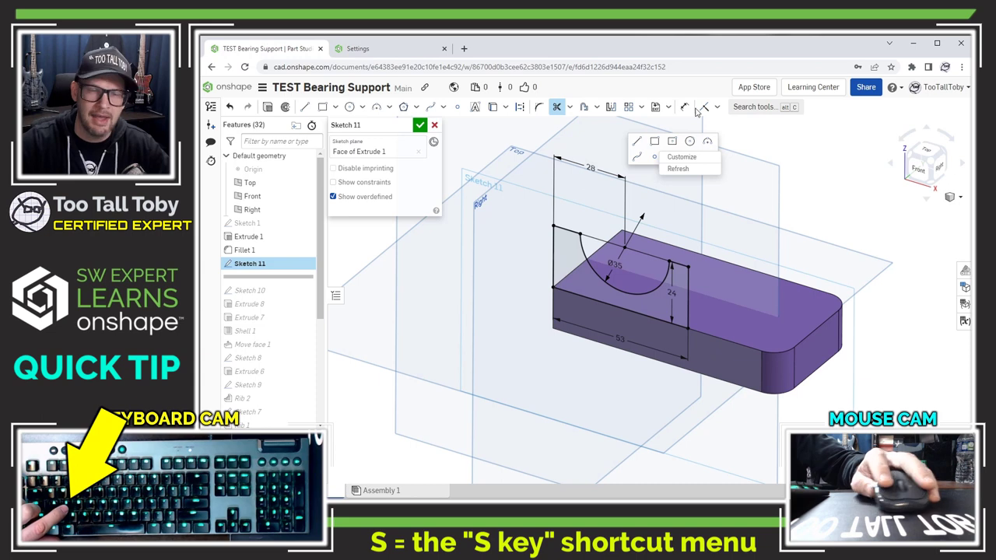
left_click(679, 185)
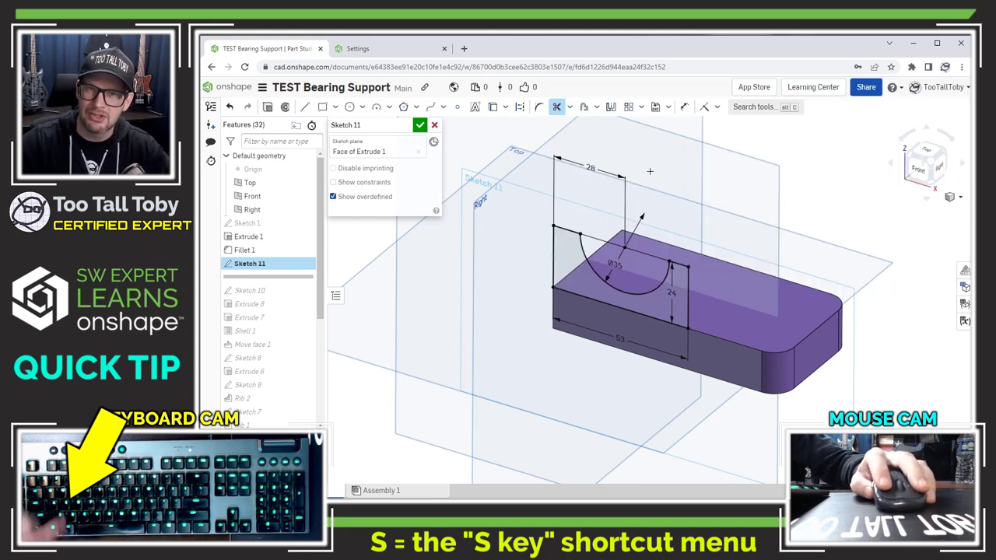
- Extrude Sketch 11 as Add, 10 mm deep with direction flipped into the base
key("s")
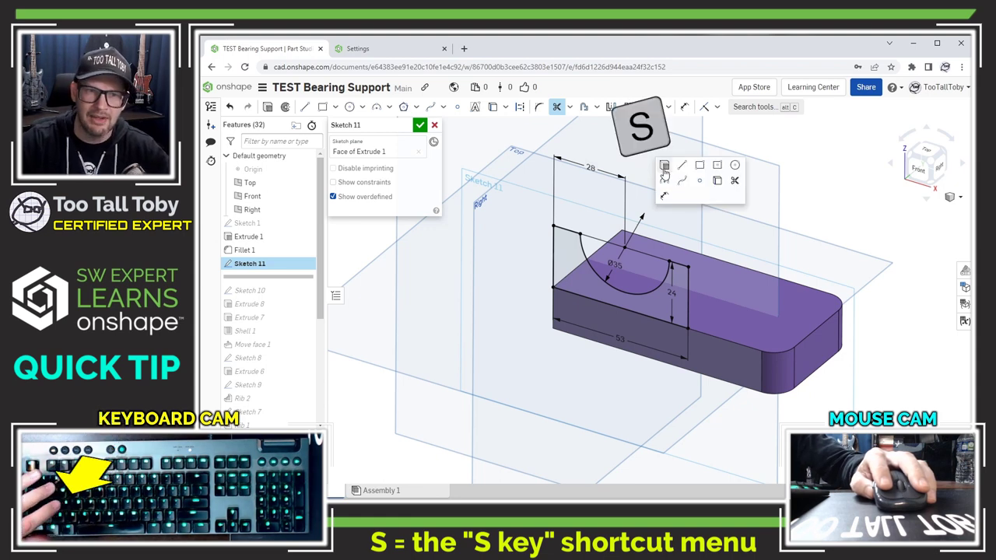
left_click(665, 172)
key("shift+e")
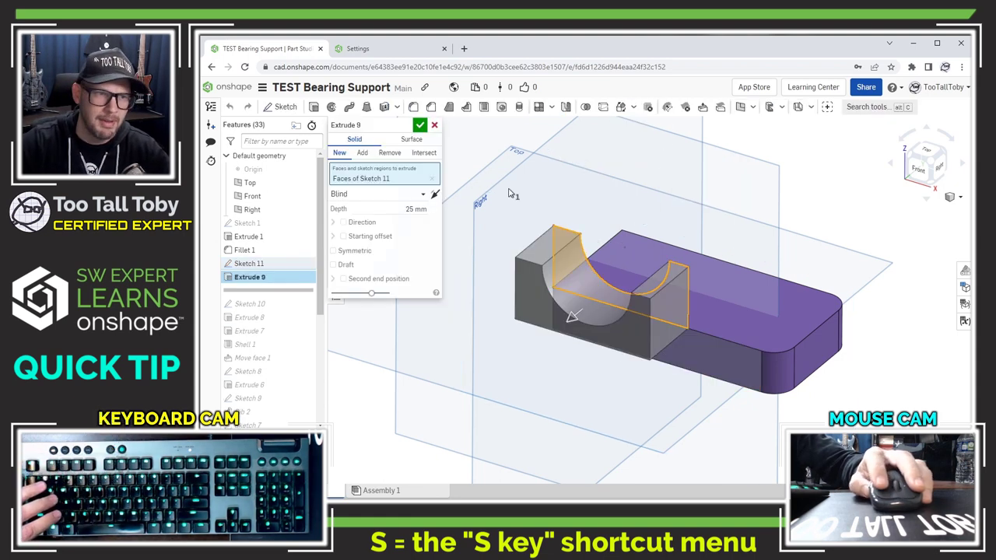
left_click(362, 152)
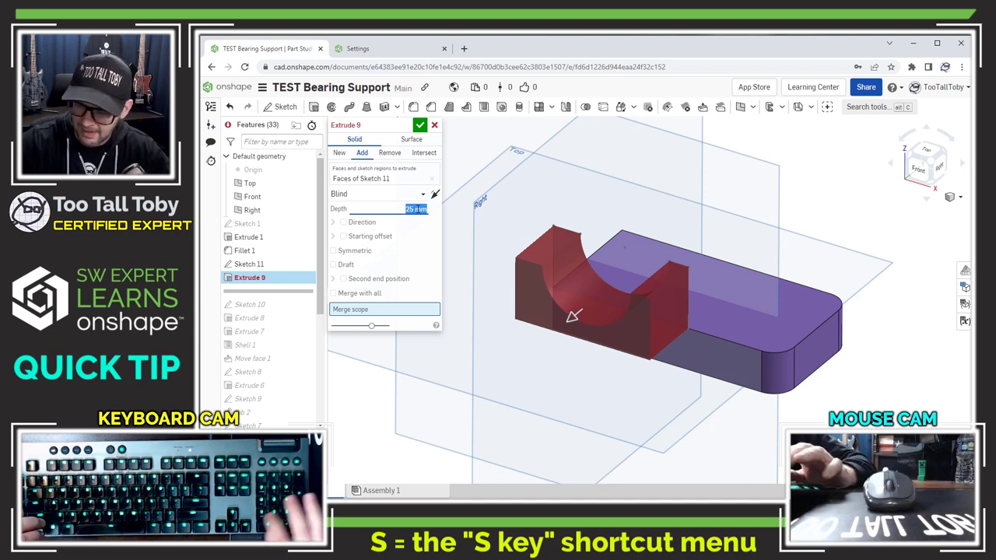
type("10")
key("Return")
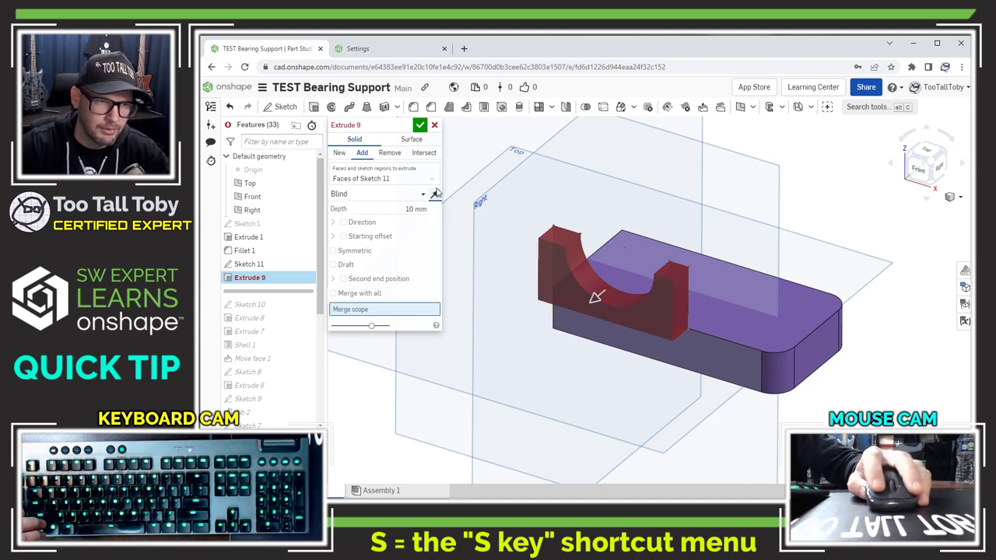
left_click(435, 194)
left_click(420, 126)
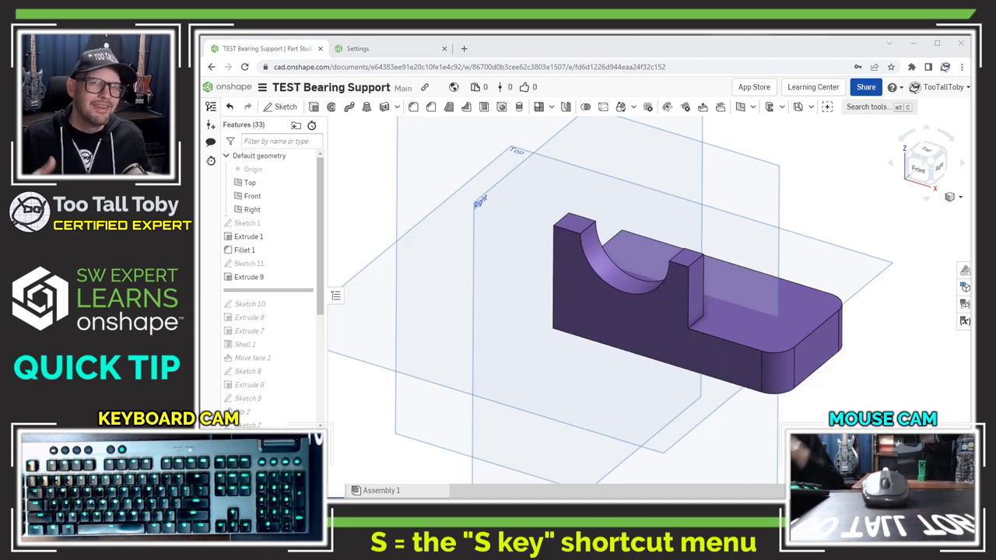